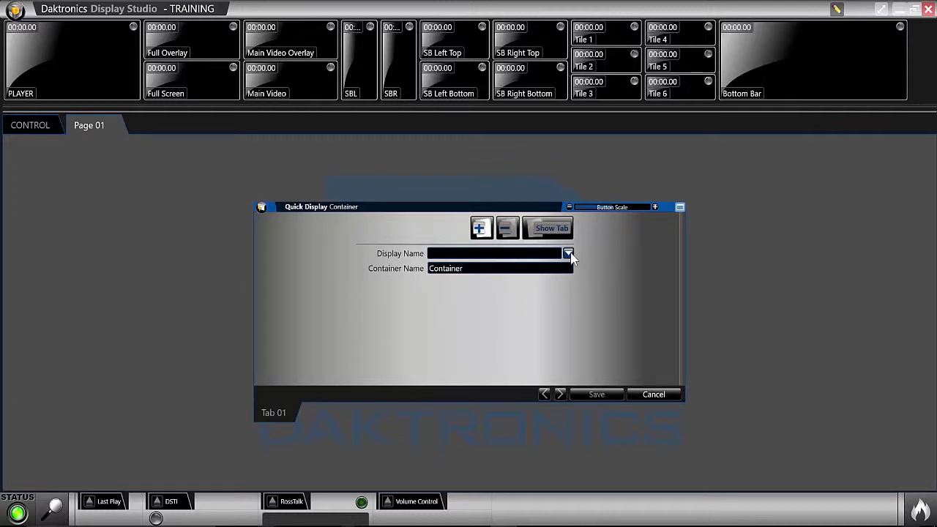
Assign the TL-17546-1:Laptop/Full Screen display to the new Quick Display container
left_click(569, 254)
left_click(527, 305)
scroll(618, 303, "down", 1)
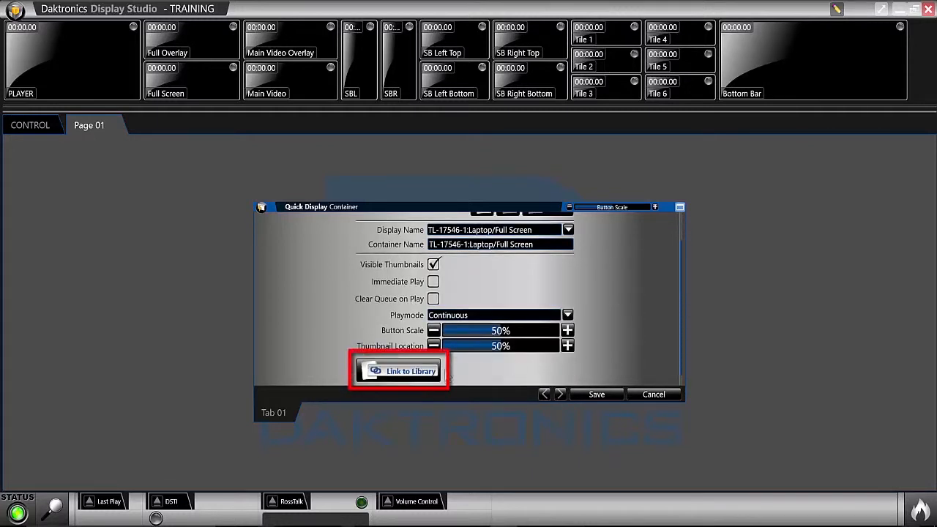
Link the container to the Basketball Demo library folder, save it and maximize it
left_click(428, 373)
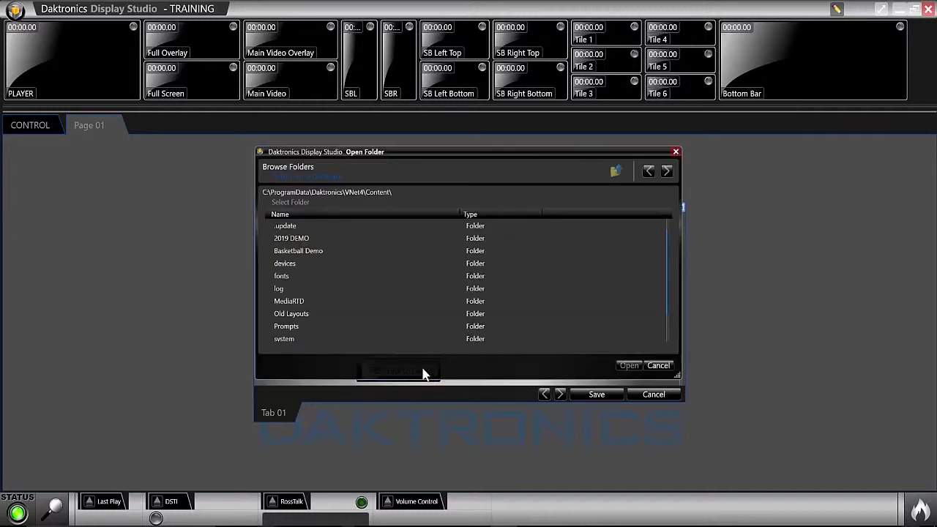
left_click(305, 255)
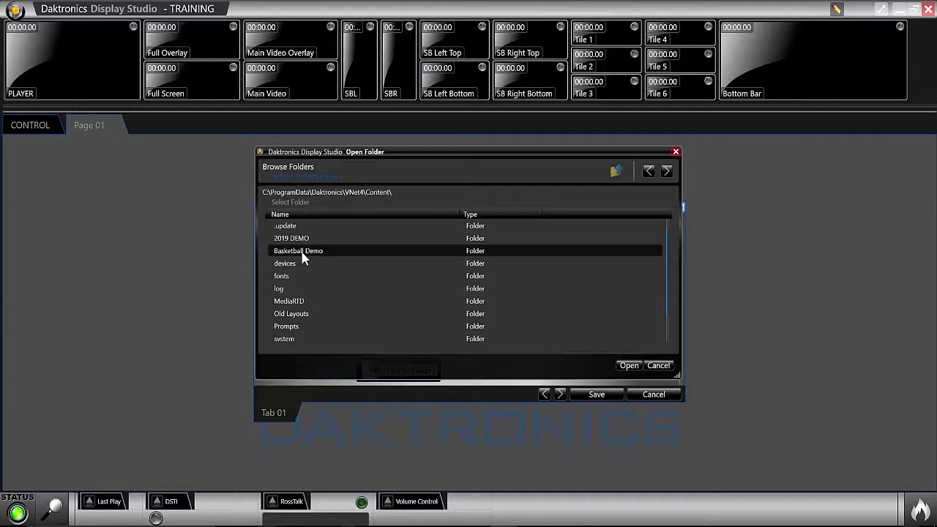
left_click(630, 366)
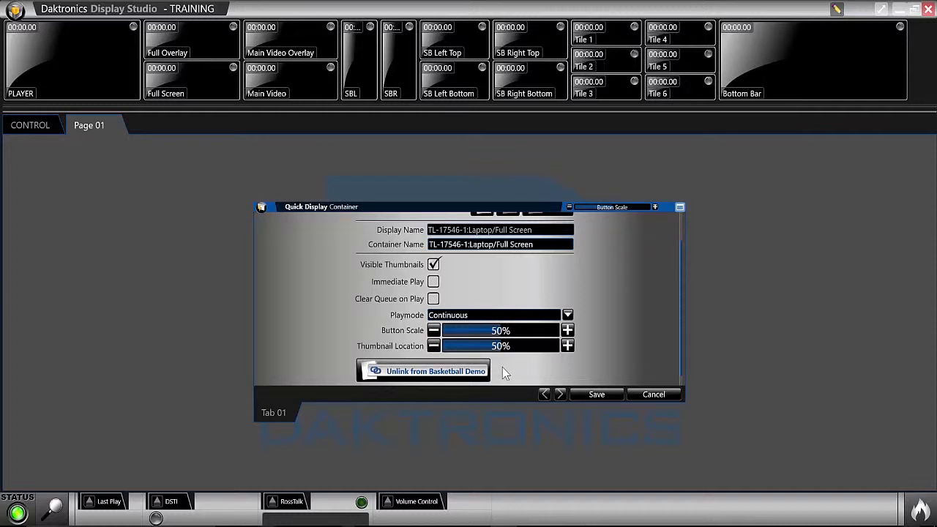
left_click(607, 394)
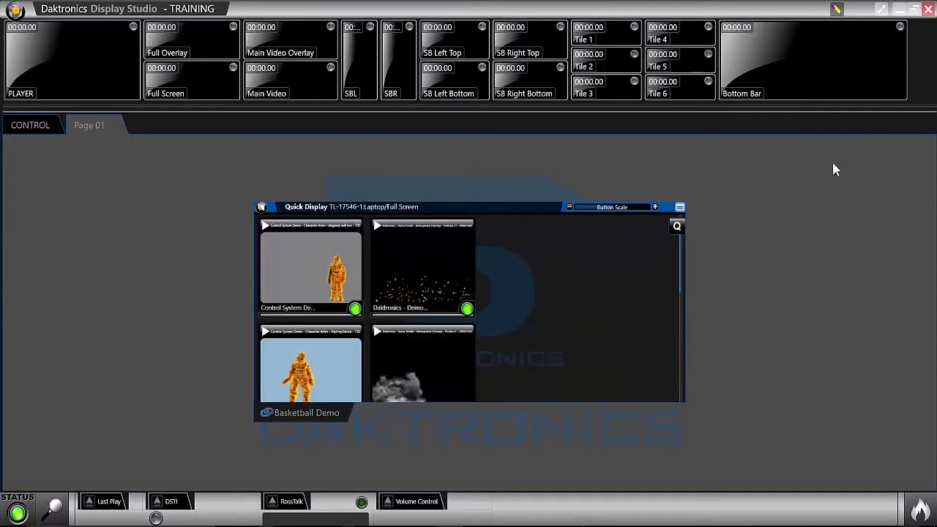
left_click(680, 209)
Create an unlinked Quick Display container on the empty page for TL-17546-1:Laptop/Full Screen, save it and maximize it
right_click(397, 242)
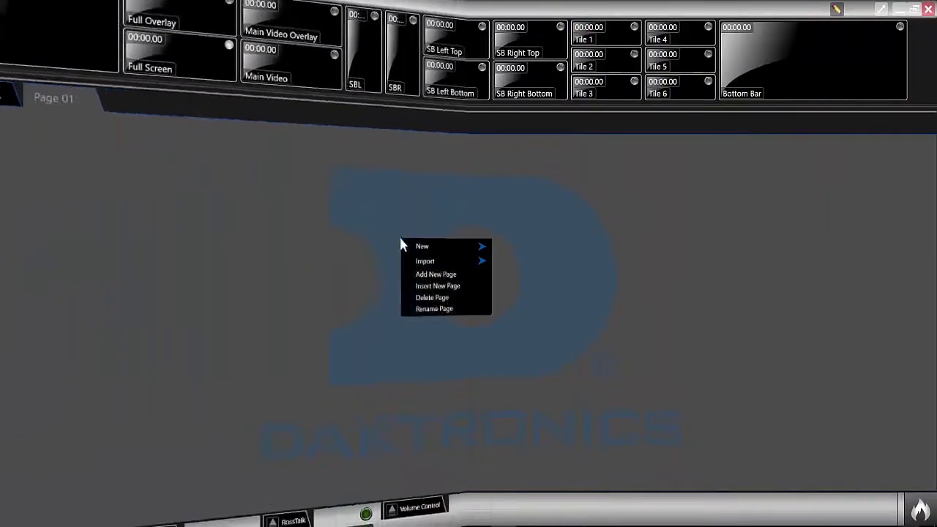
mouse_move(420, 251)
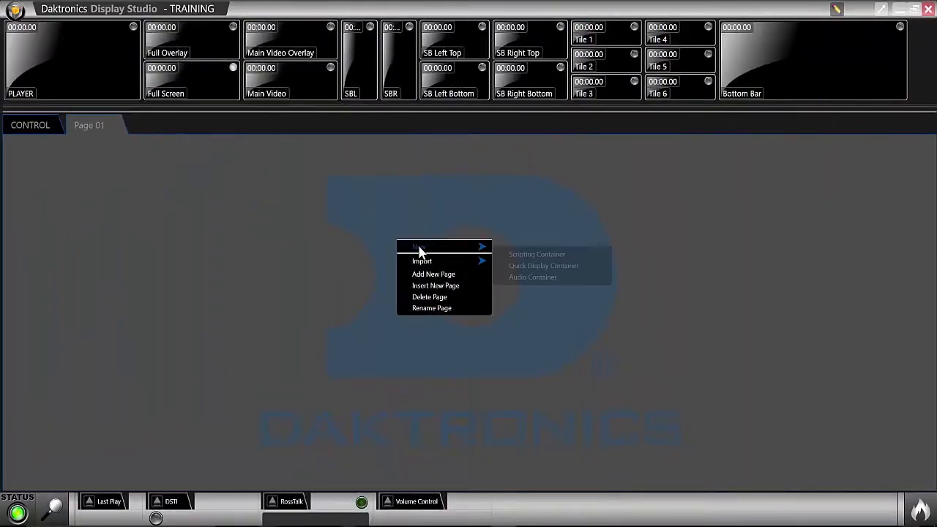
left_click(519, 270)
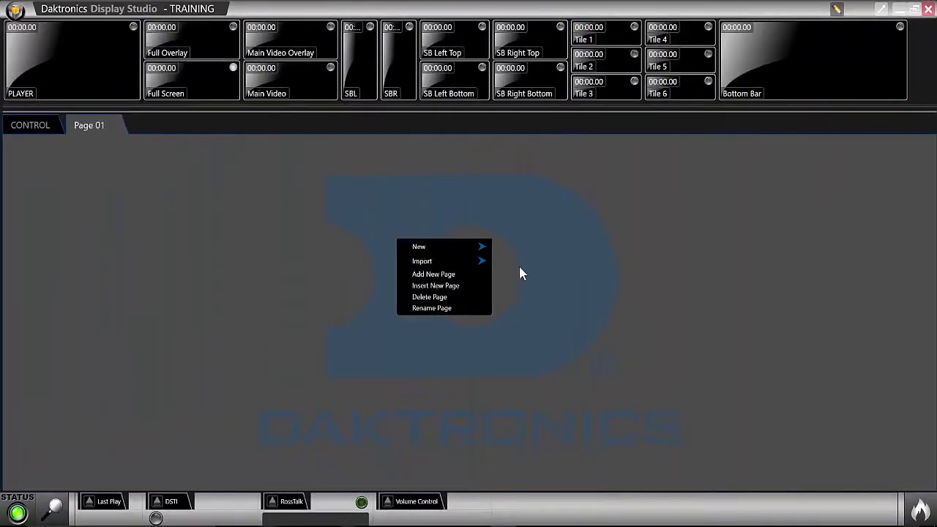
left_click(569, 253)
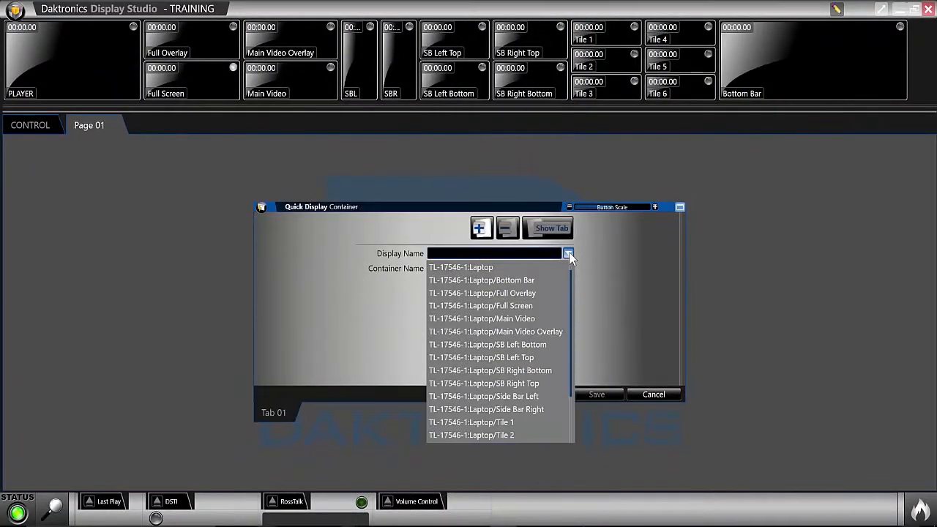
left_click(525, 305)
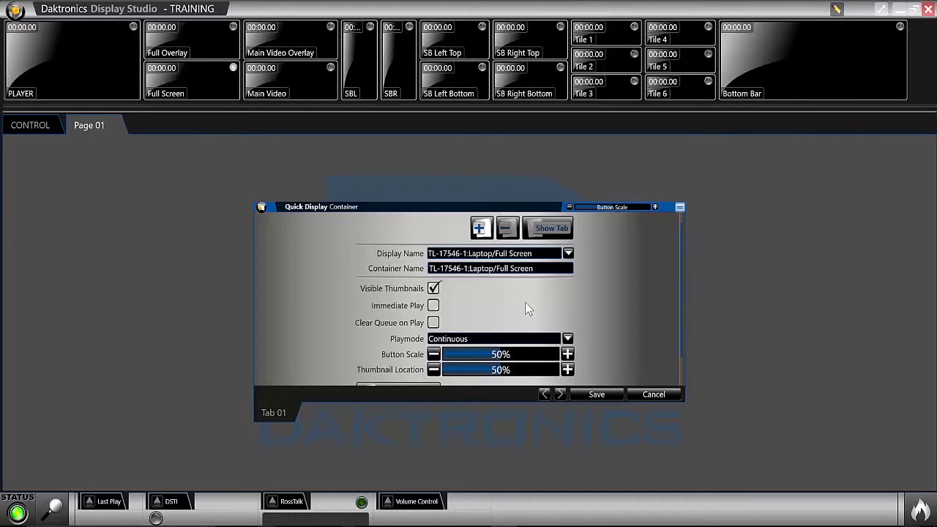
scroll(604, 297, "down", 1)
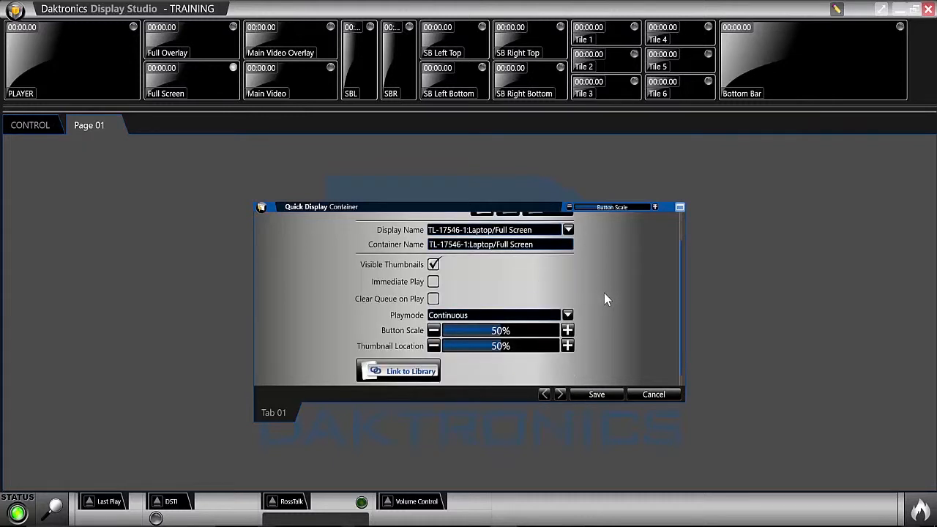
left_click(608, 394)
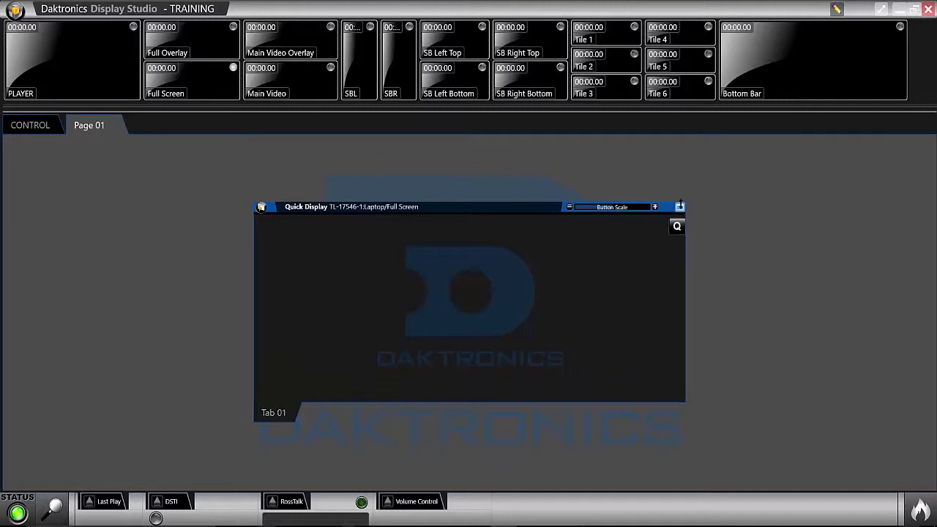
left_click(680, 208)
Create a new button with the Atmospheric Overlays - Fireworks clip from the Basketball Demo/Full Screen/Overlays folder
right_click(473, 246)
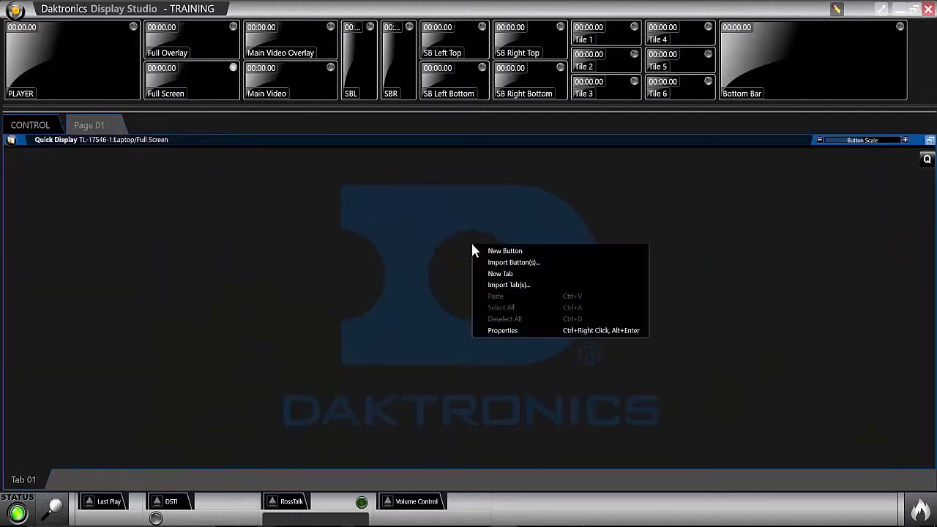
left_click(491, 250)
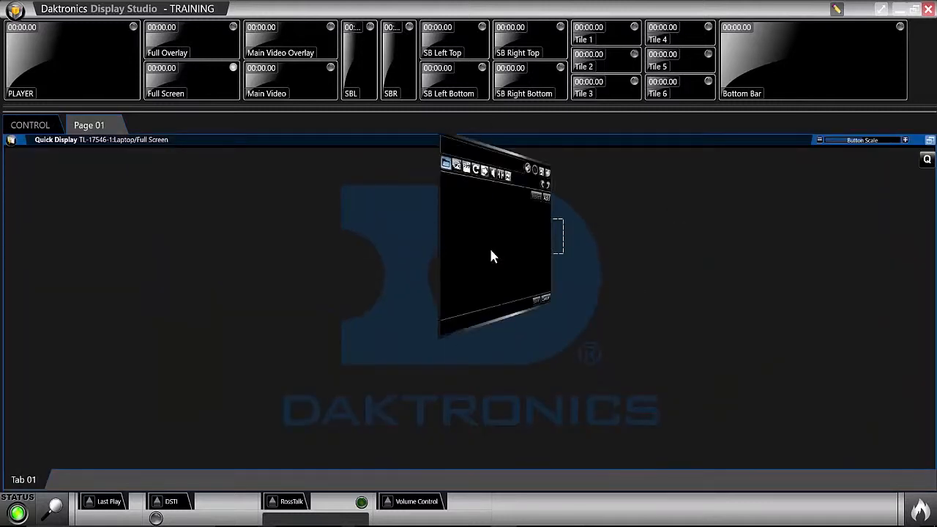
left_click(606, 175)
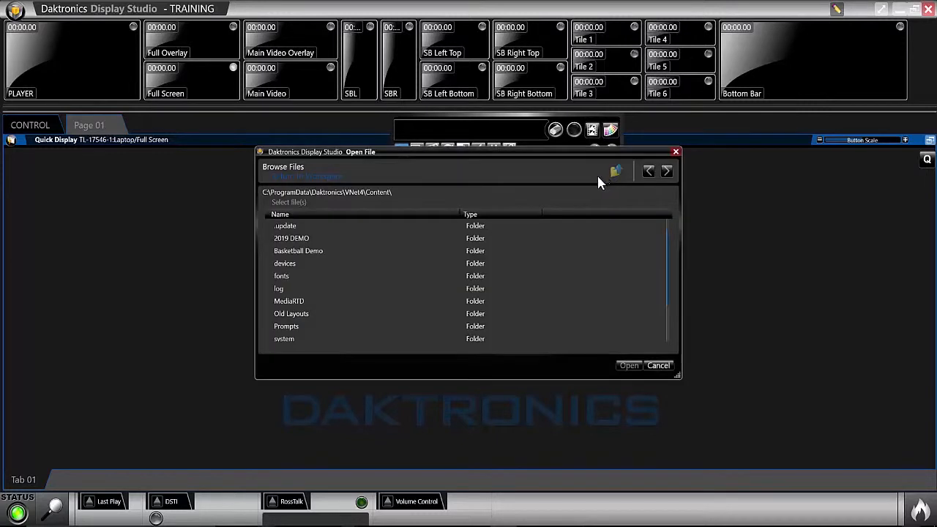
double_click(307, 251)
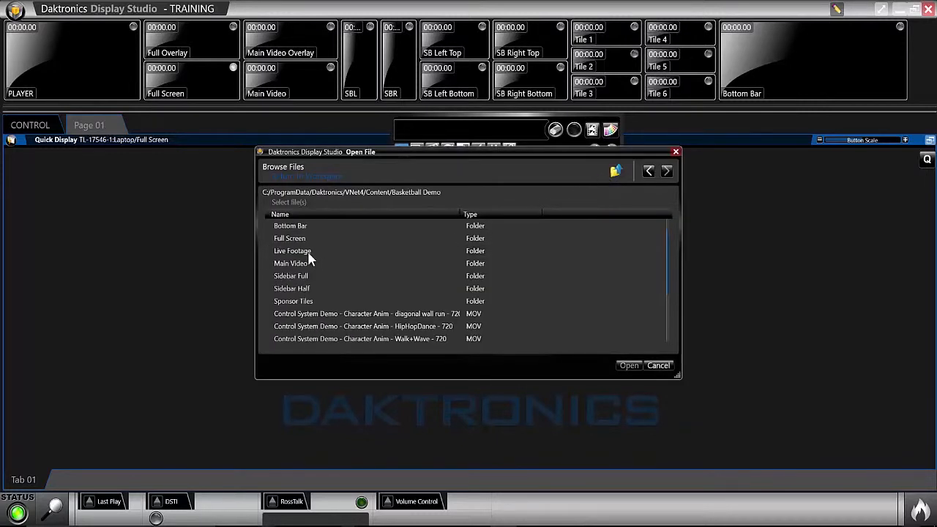
double_click(293, 238)
double_click(296, 229)
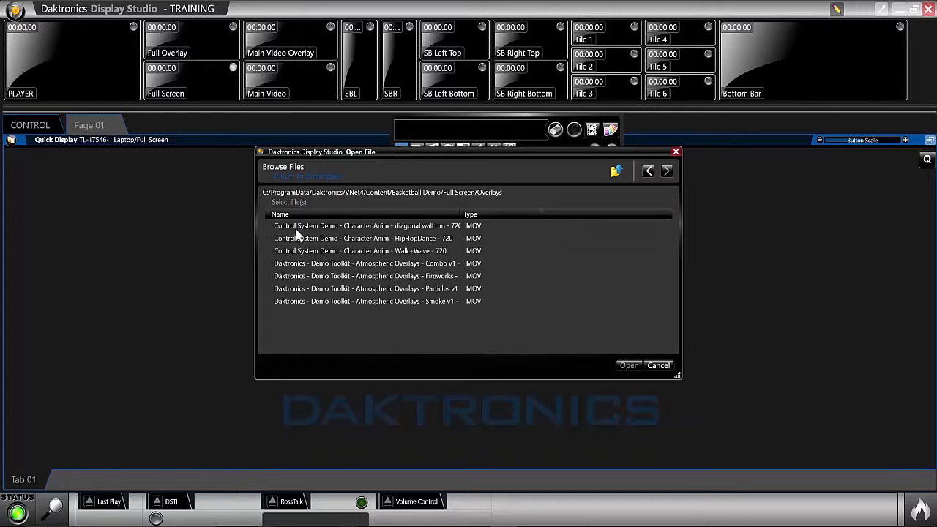
left_click(305, 276)
double_click(305, 275)
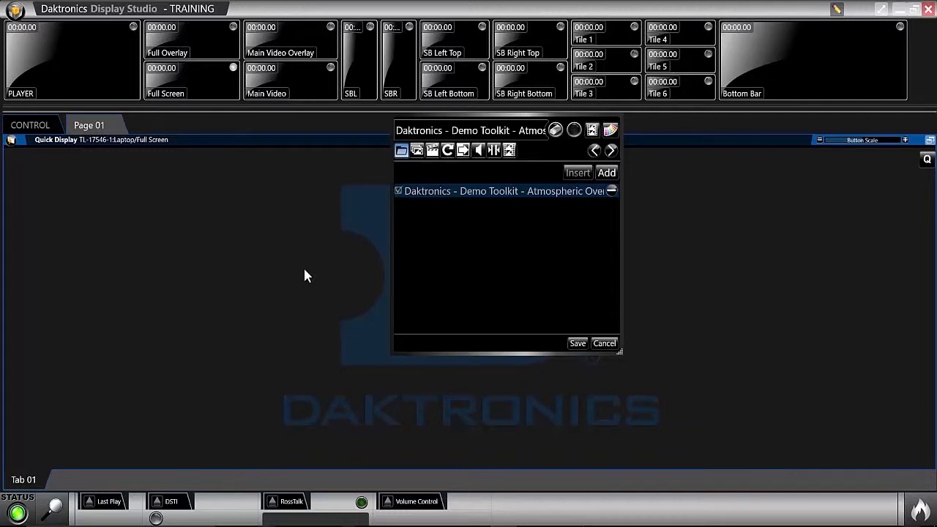
Reposition the button editor and add the Atmospheric Overlays - Particles v1 clip to the button's content list
left_click(496, 196)
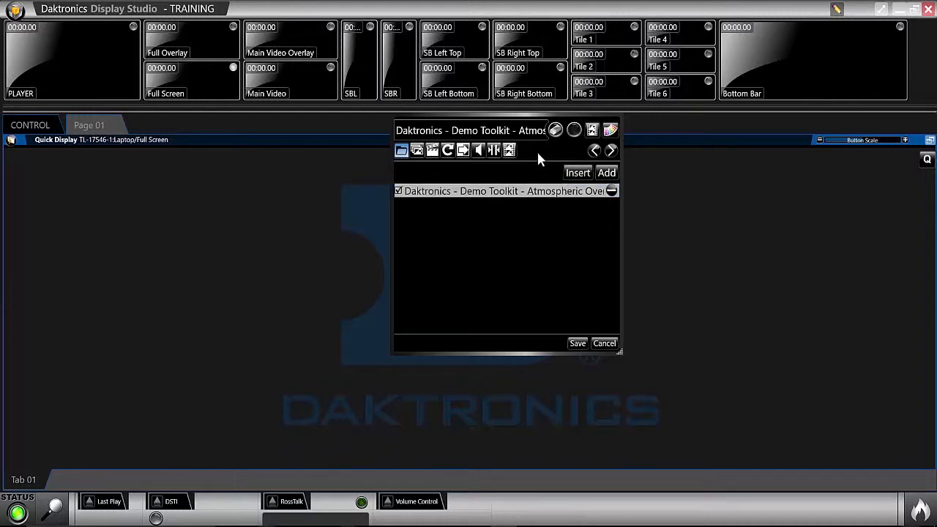
left_click_drag(534, 161, 459, 215)
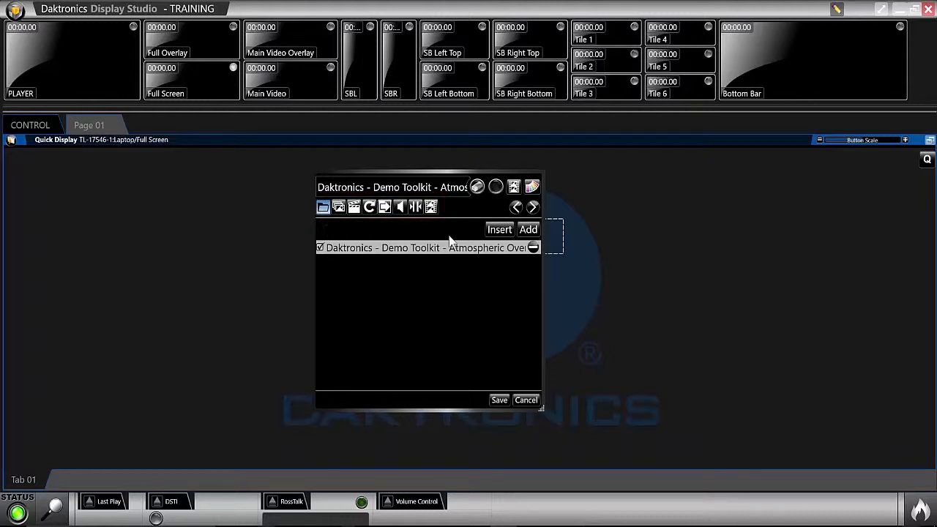
left_click(528, 229)
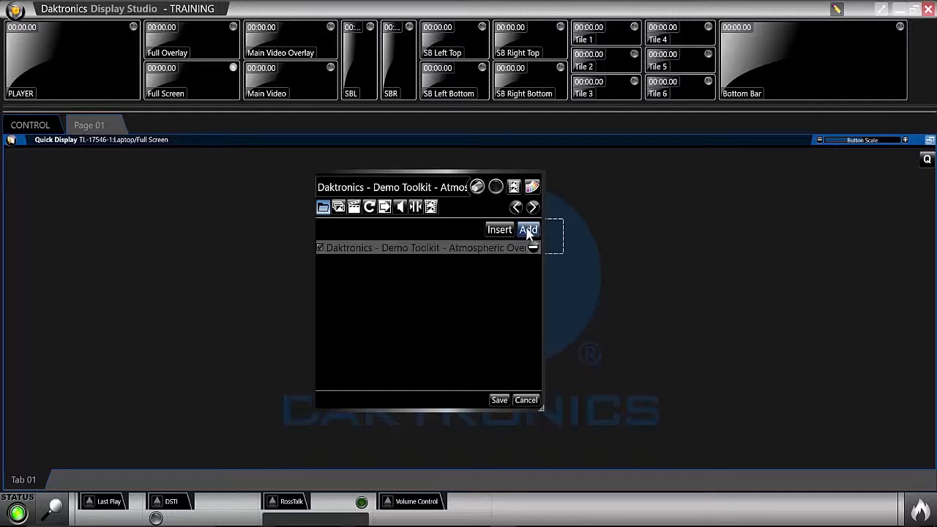
double_click(368, 289)
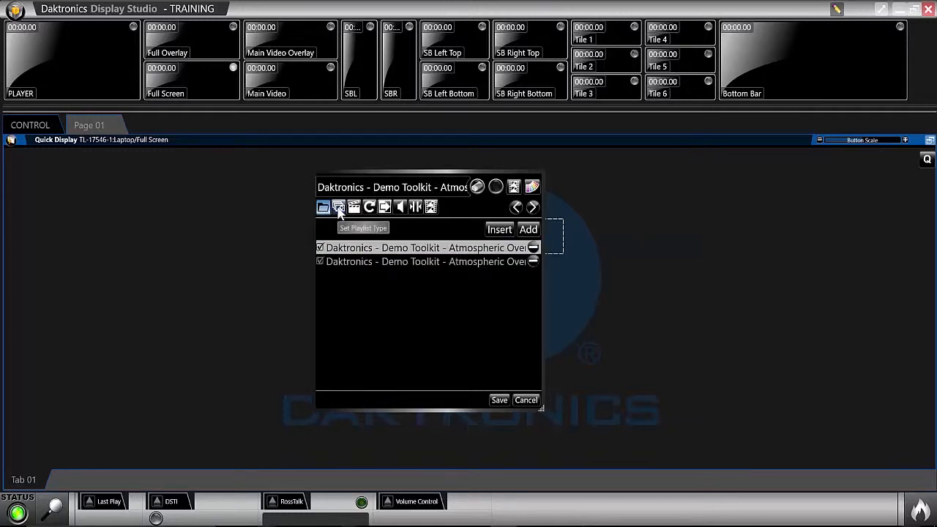
Show the container's queue and set the button's playlist type to Random Playlist after trying Shuffle and Next
left_click(338, 208)
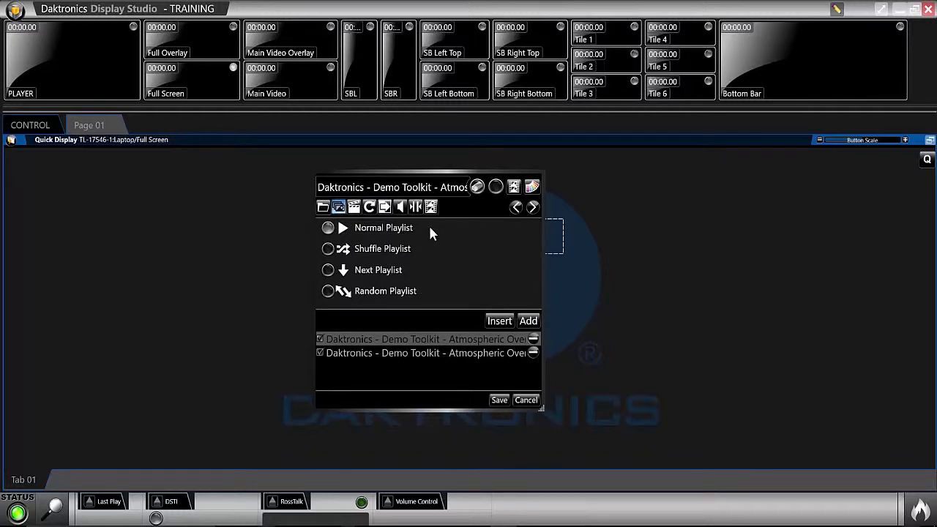
left_click(374, 249)
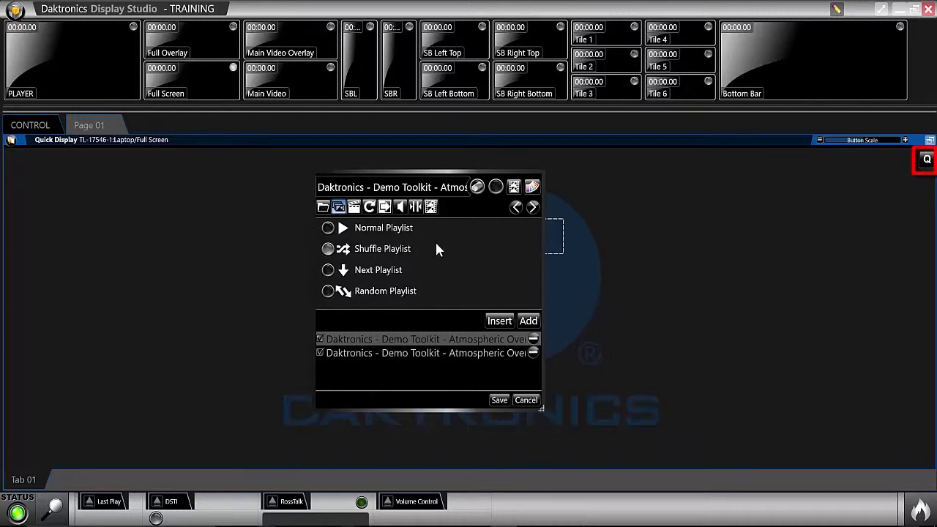
left_click(927, 159)
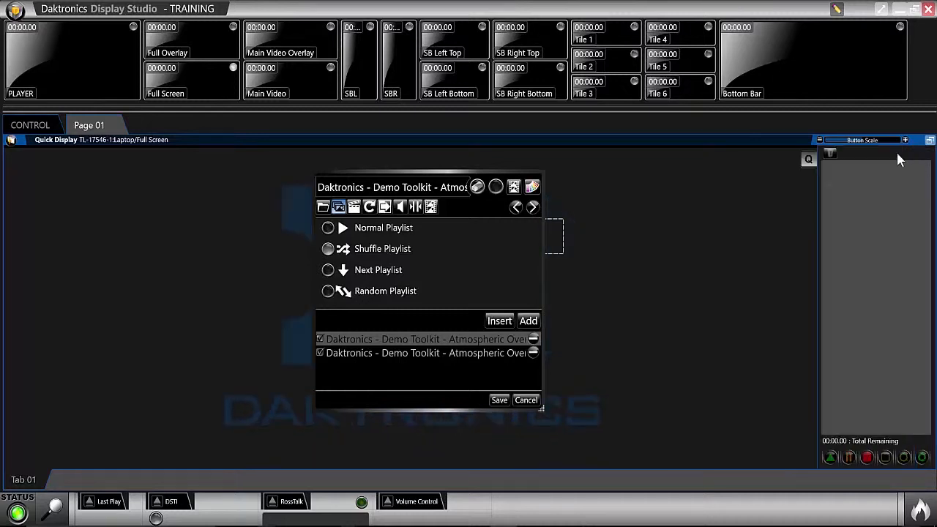
left_click(329, 270)
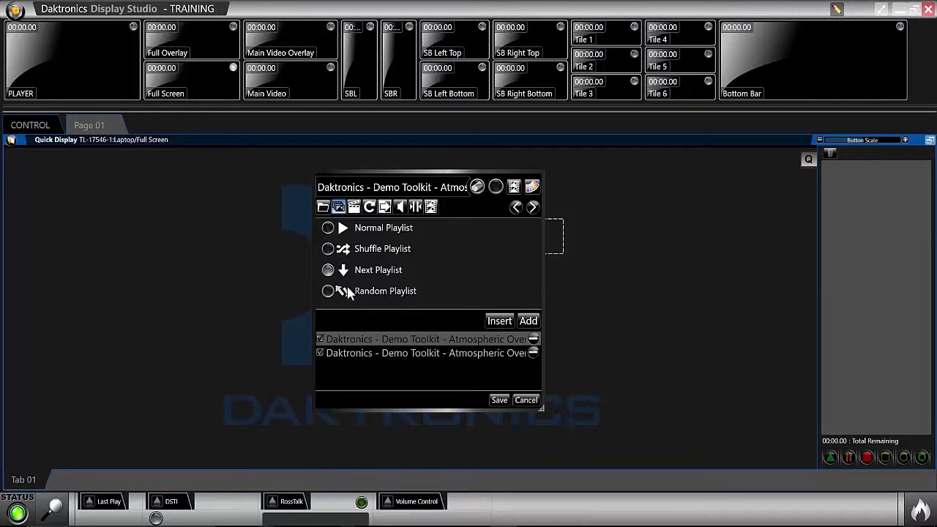
left_click(329, 290)
Set the button's play mode to Run Times with a count of 3
left_click(355, 208)
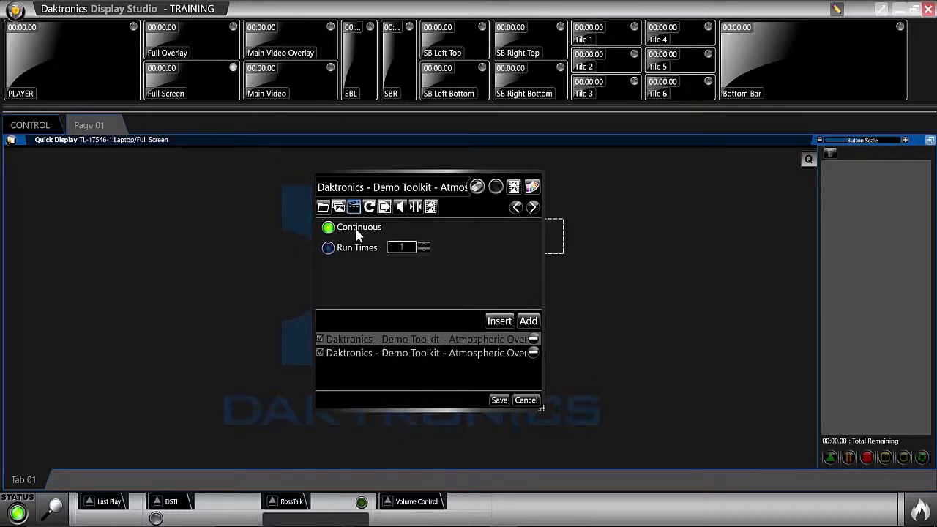
left_click(365, 252)
left_click(424, 244)
left_click(421, 354)
left_click(426, 250)
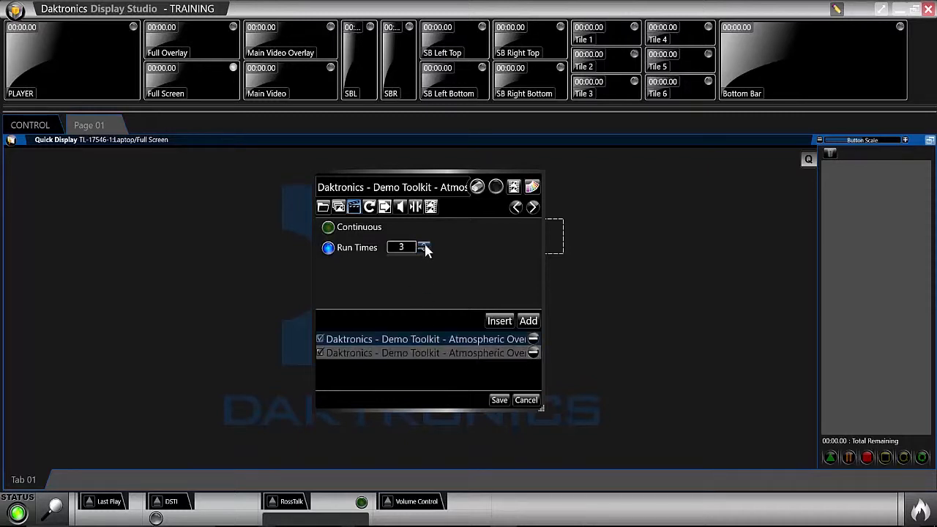
Start editing the first clip's duration and set its repeat count to 2
left_click(370, 207)
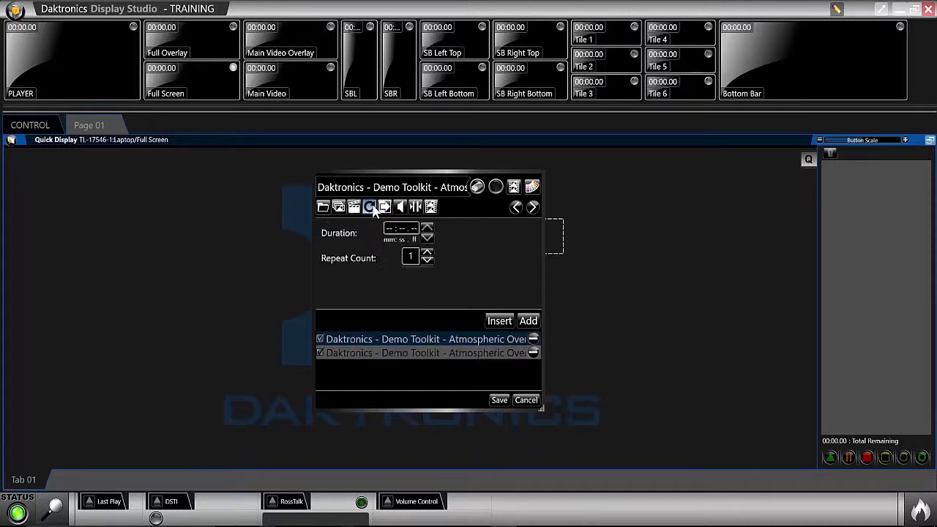
left_click(392, 339)
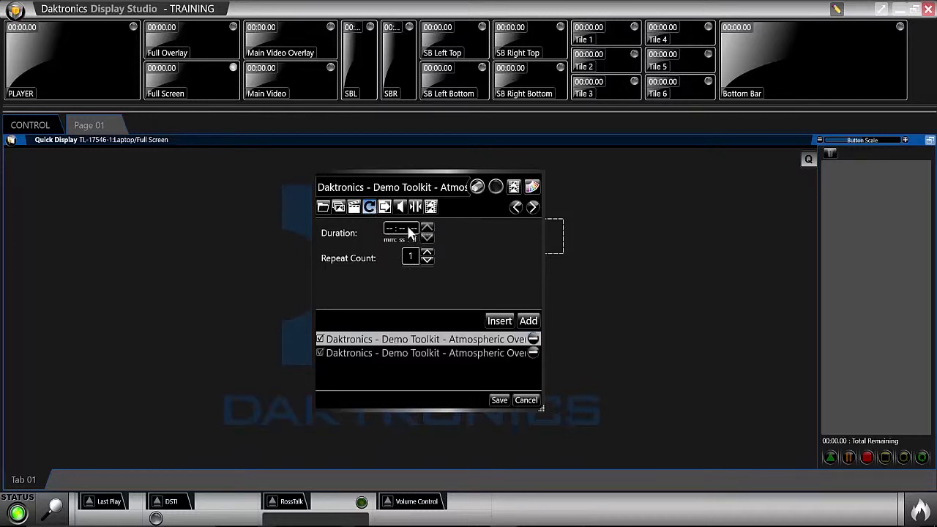
left_click(402, 227)
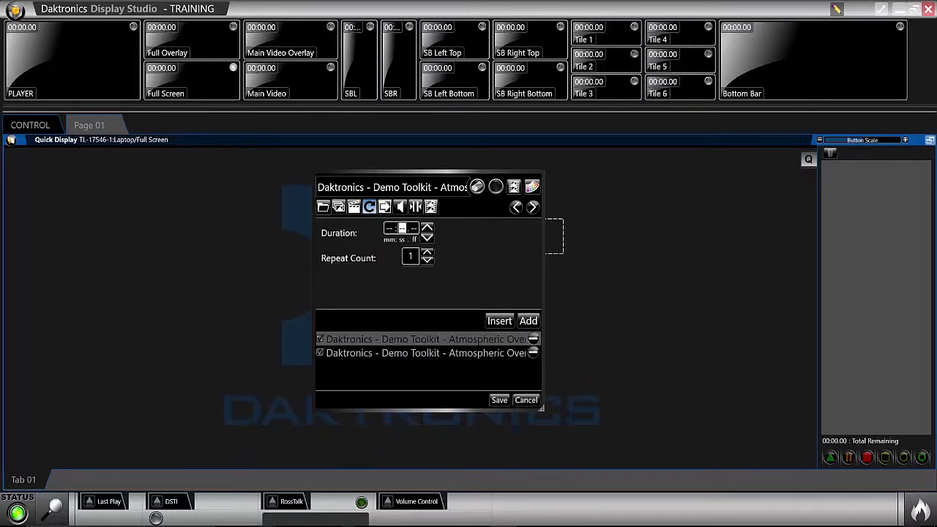
left_click(433, 252)
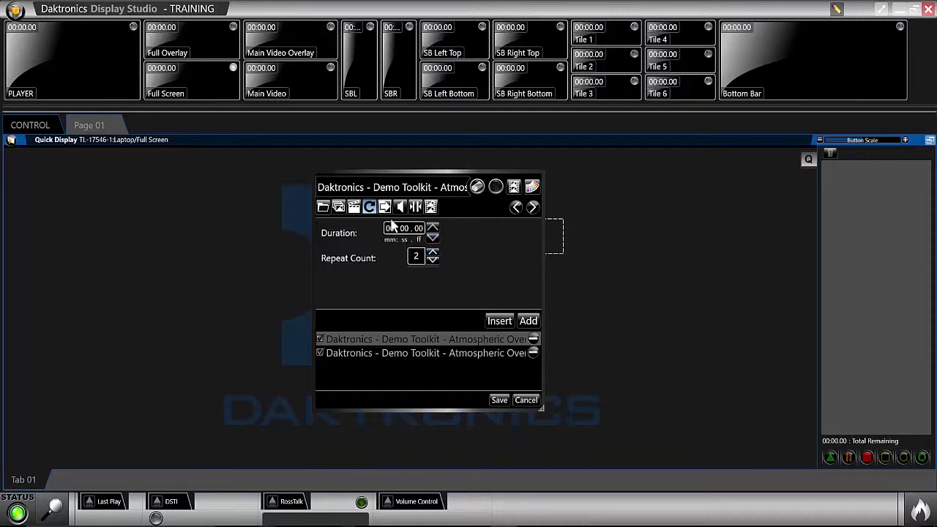
Set the first clip's transition to Fade with a duration of 0.7 seconds
left_click(386, 208)
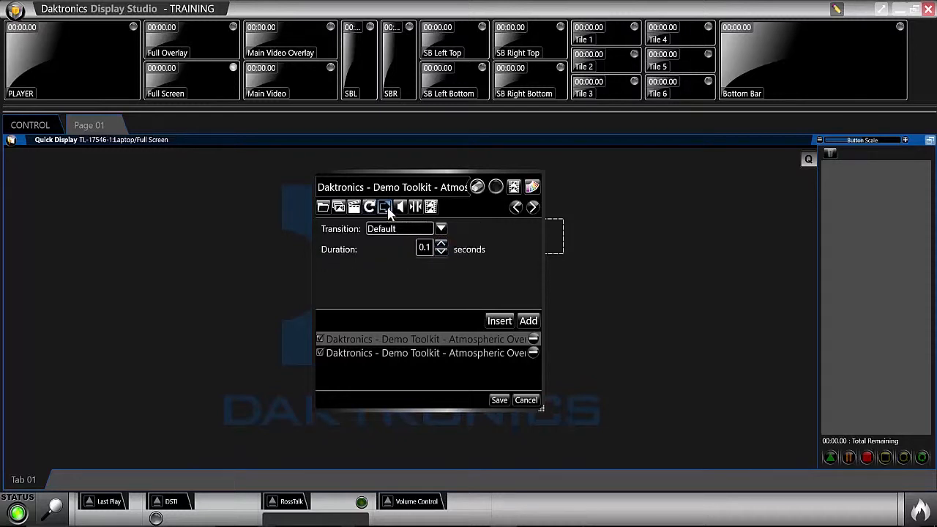
left_click(441, 230)
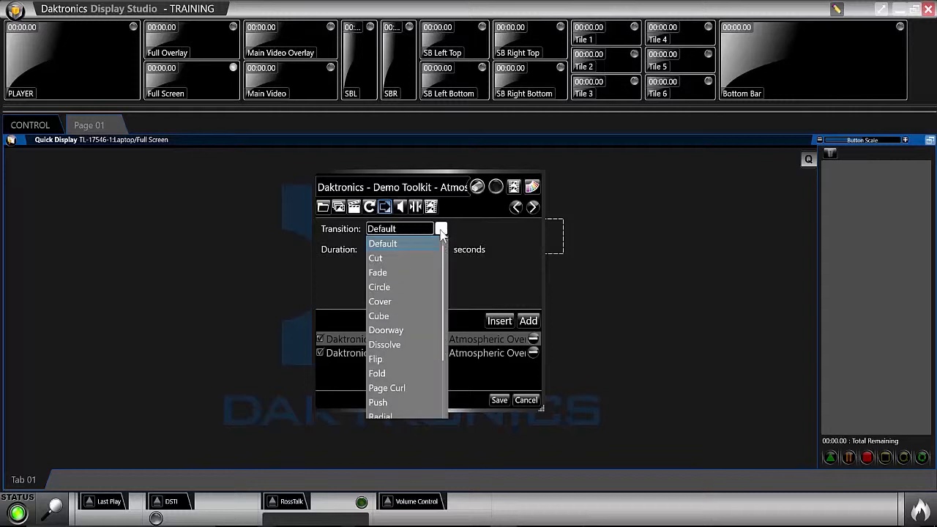
left_click(419, 271)
left_click(441, 244)
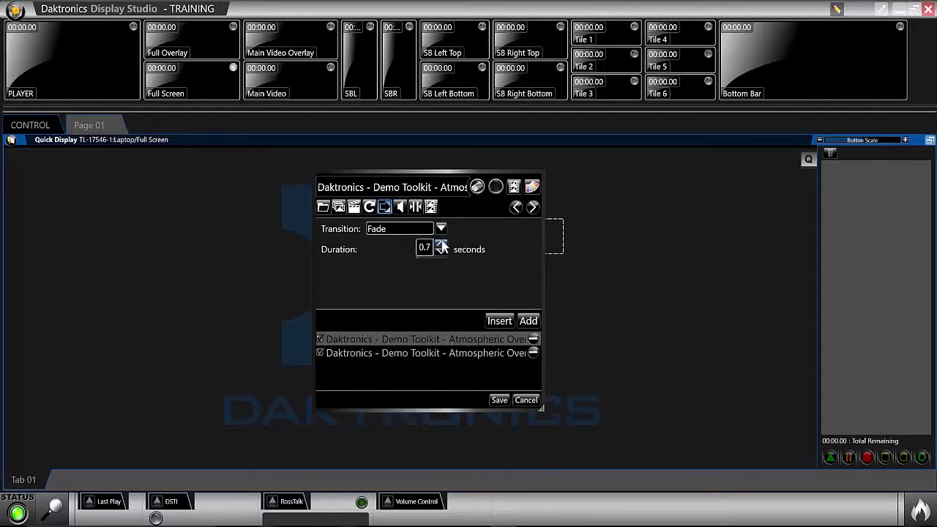
Change the first clip's transition to Cover with the direction Down
left_click(441, 253)
left_click(440, 230)
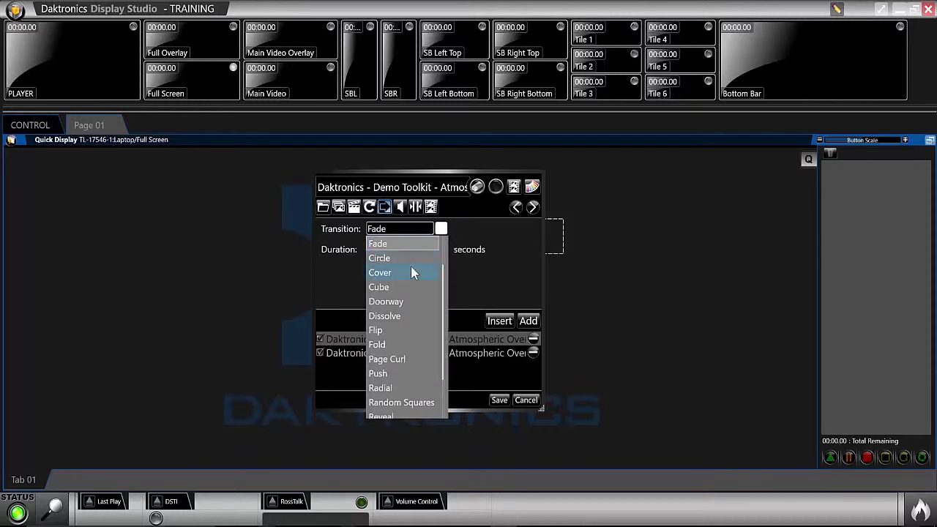
left_click(412, 272)
left_click(441, 249)
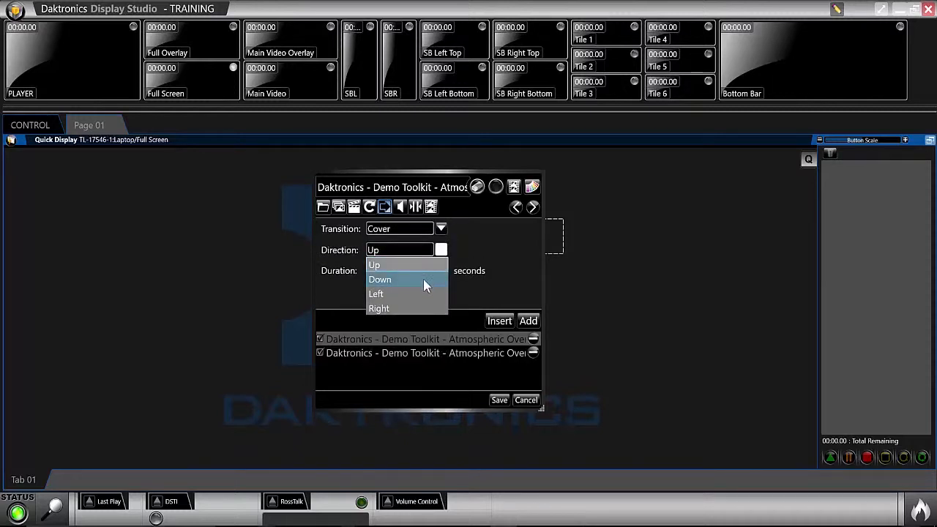
left_click(423, 279)
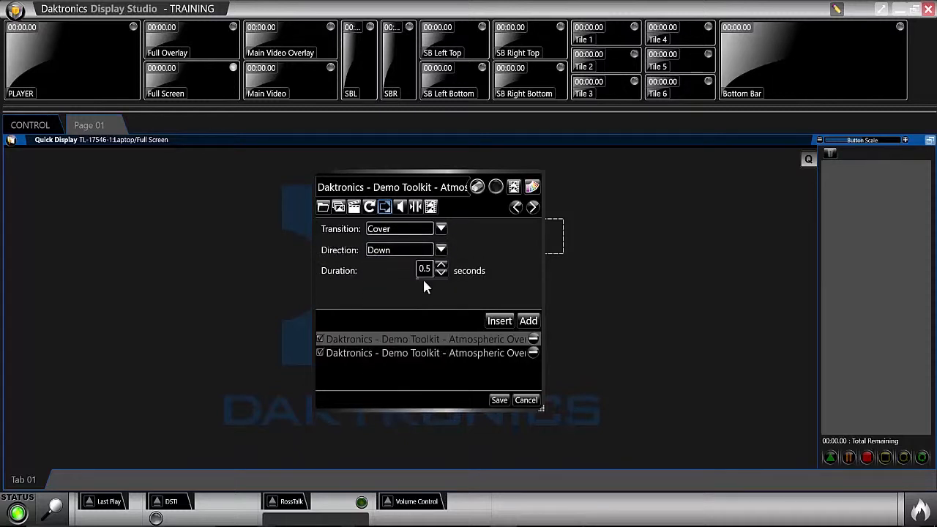
Set the first clip's audio level offset to -0.4 dB and trim the clip from 00:01.40 to 00:05.37
left_click(405, 212)
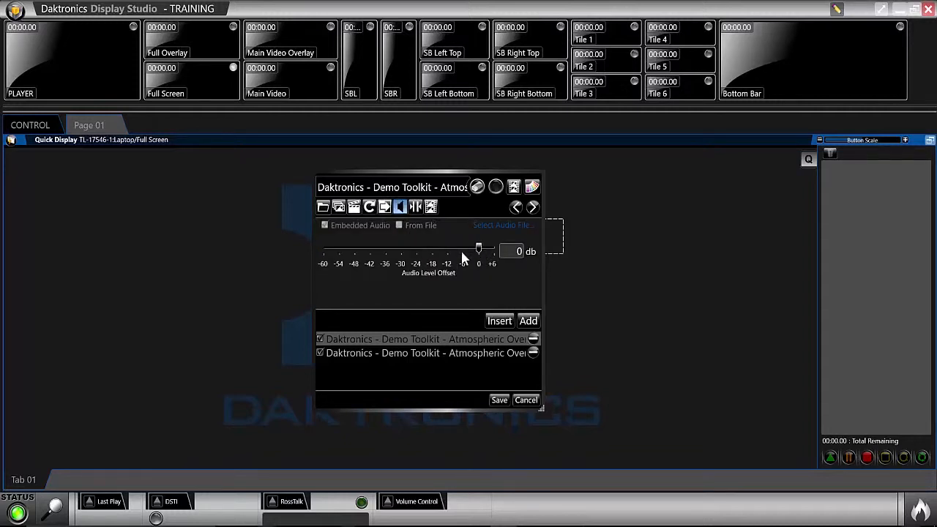
left_click_drag(463, 258, 483, 251)
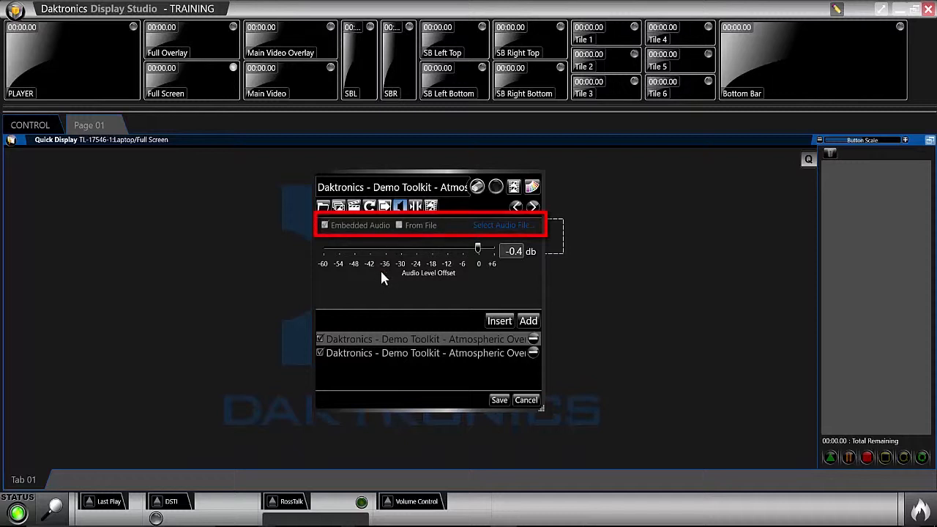
left_click(416, 210)
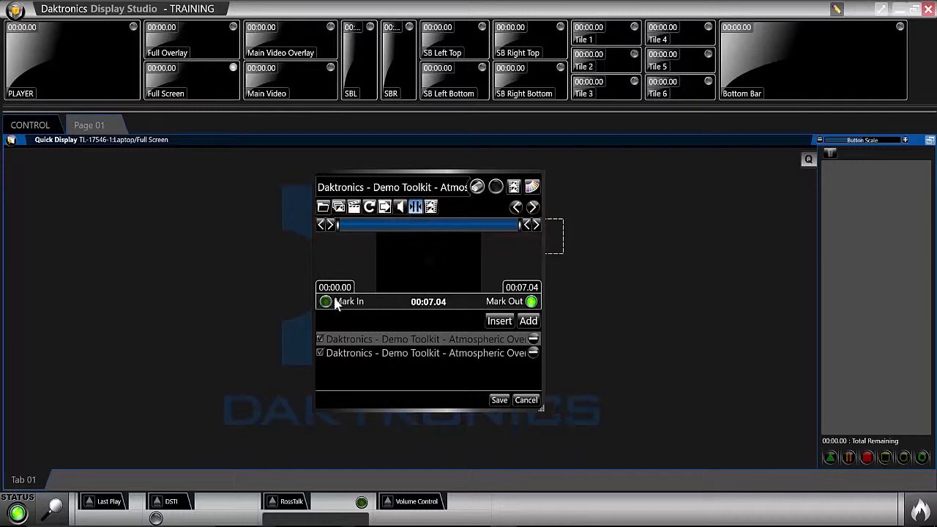
left_click(326, 302)
left_click_drag(339, 226, 373, 226)
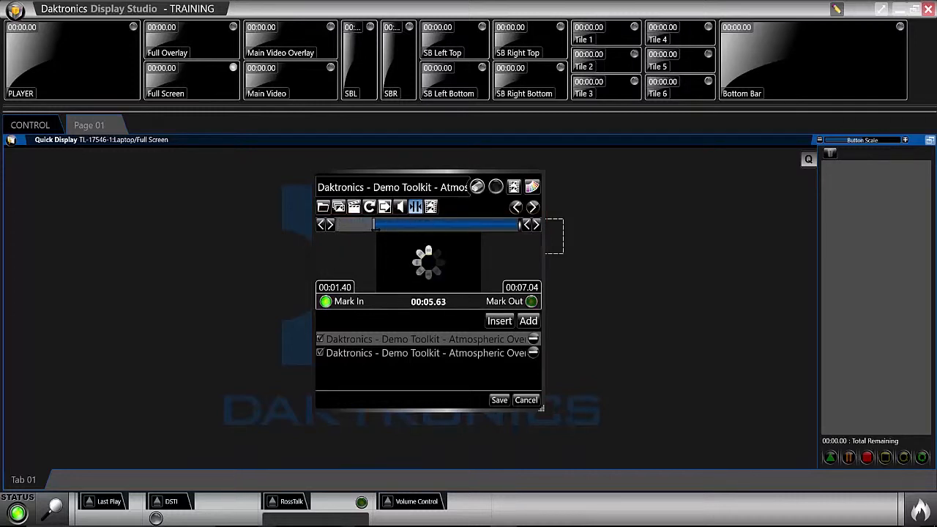
left_click(531, 302)
left_click_drag(522, 225, 477, 226)
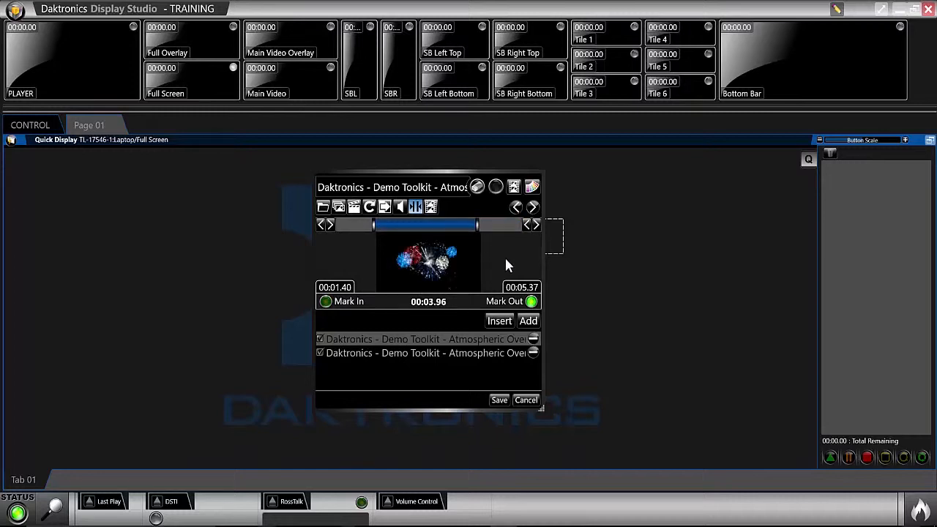
Choose the blue firework burst frame as the first clip's thumbnail and check the option for browsing to a custom button image
left_click(432, 207)
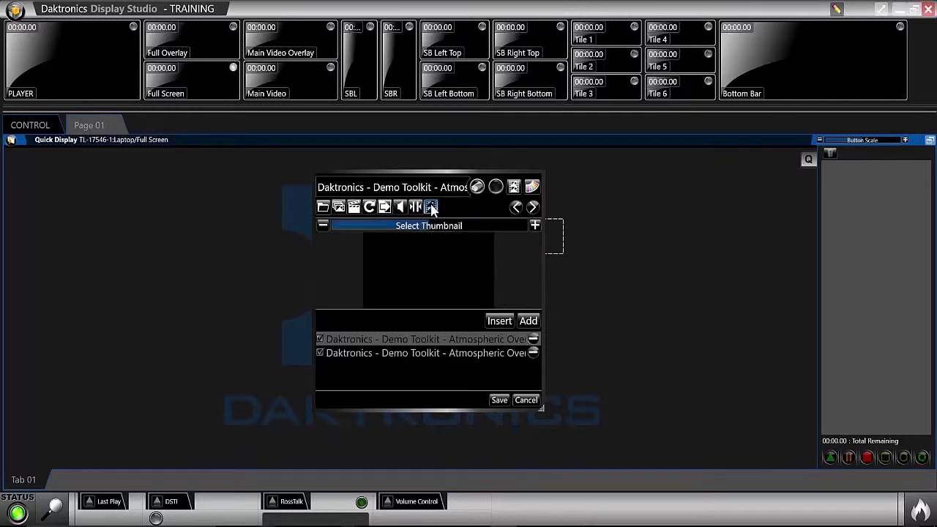
left_click_drag(424, 225, 408, 225)
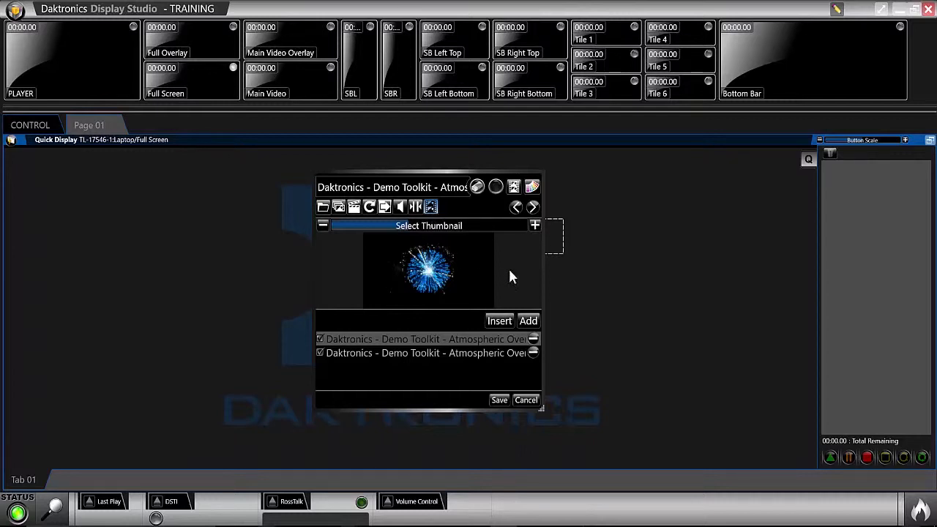
left_click(514, 187)
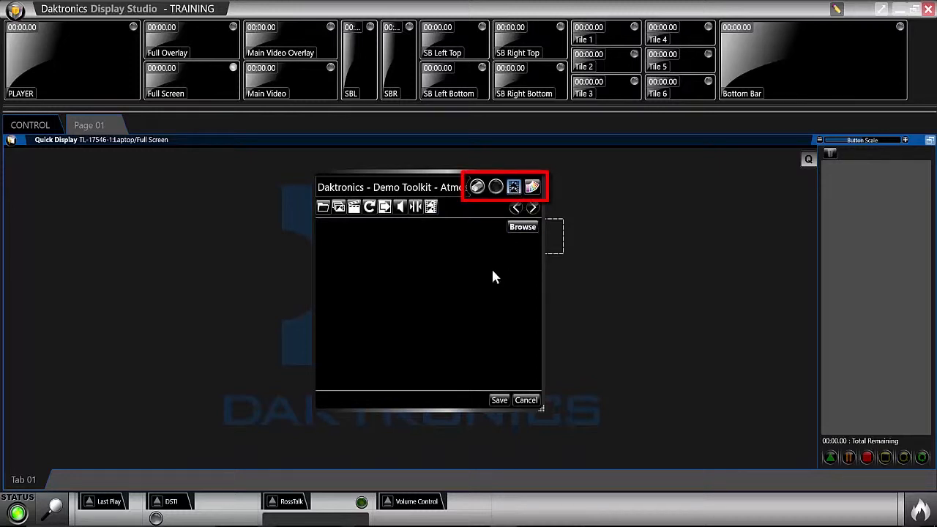
left_click(431, 208)
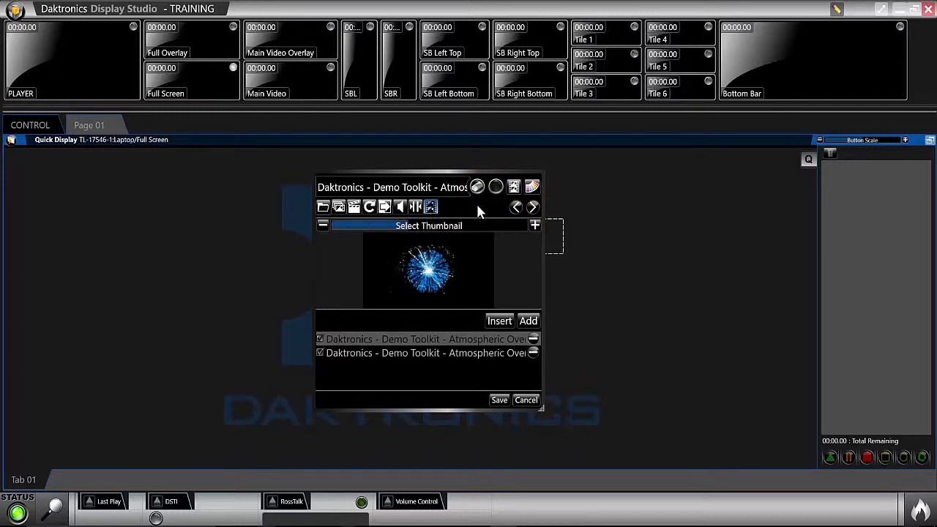
Set the button's background color to dark blue and save the button
left_click(531, 187)
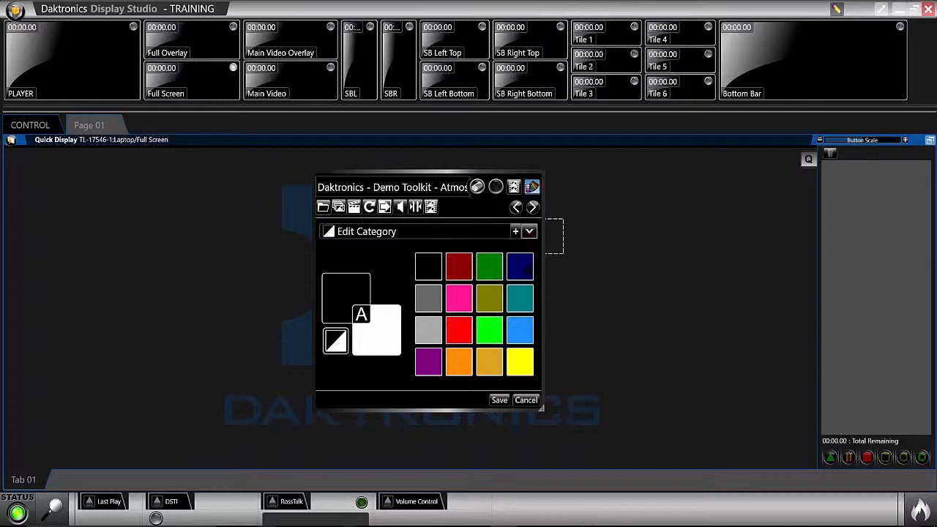
left_click(520, 266)
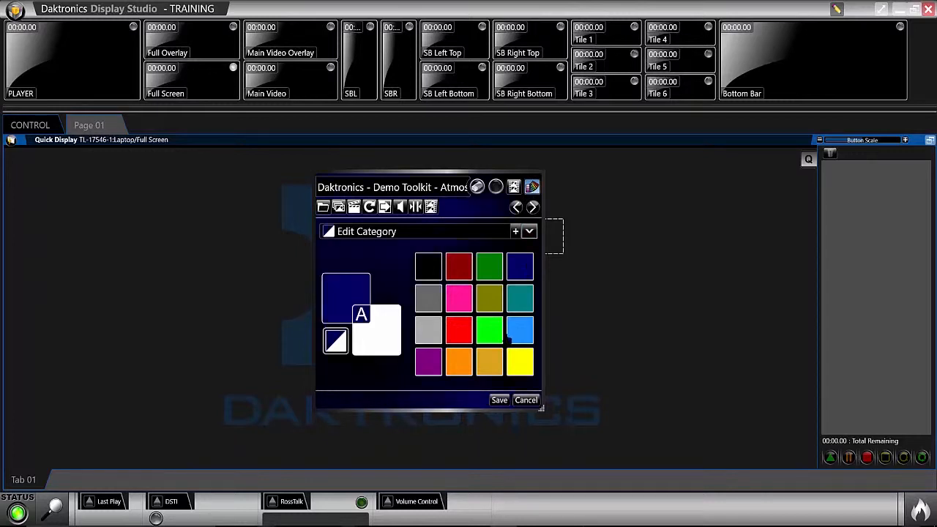
left_click(497, 402)
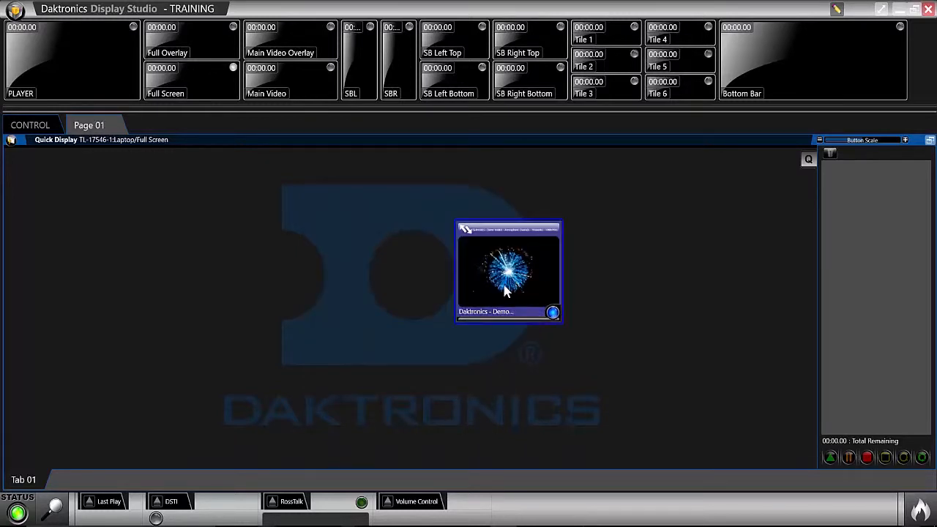
Move the new firework button up and to the left in the container and play it on the Full Screen display
left_click_drag(504, 291, 399, 256)
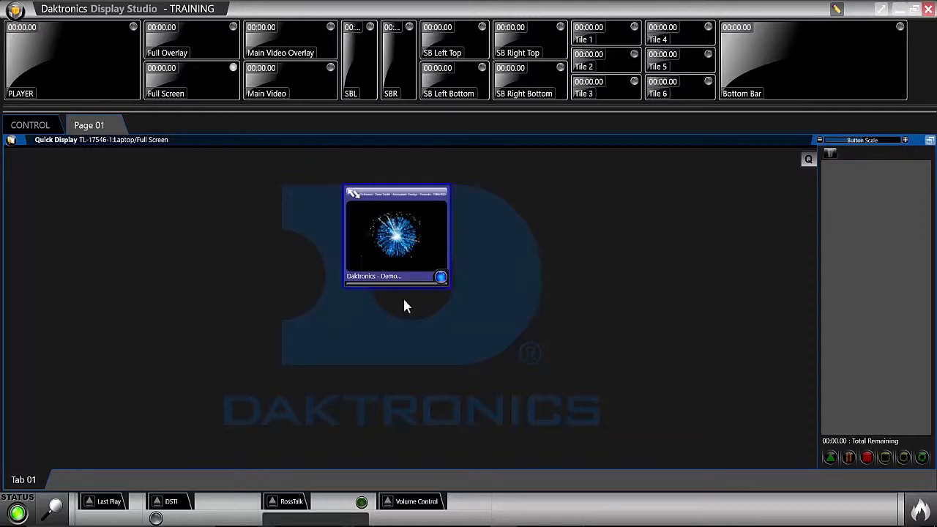
left_click(400, 256)
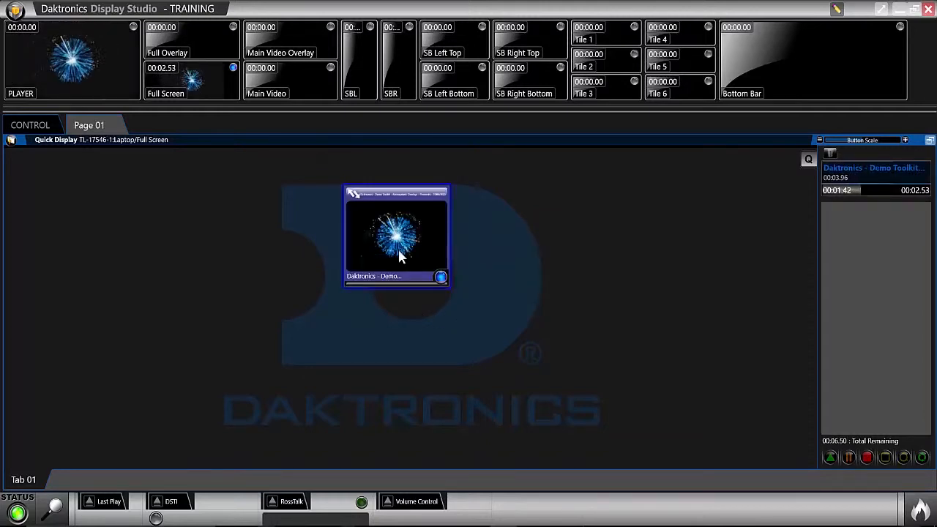